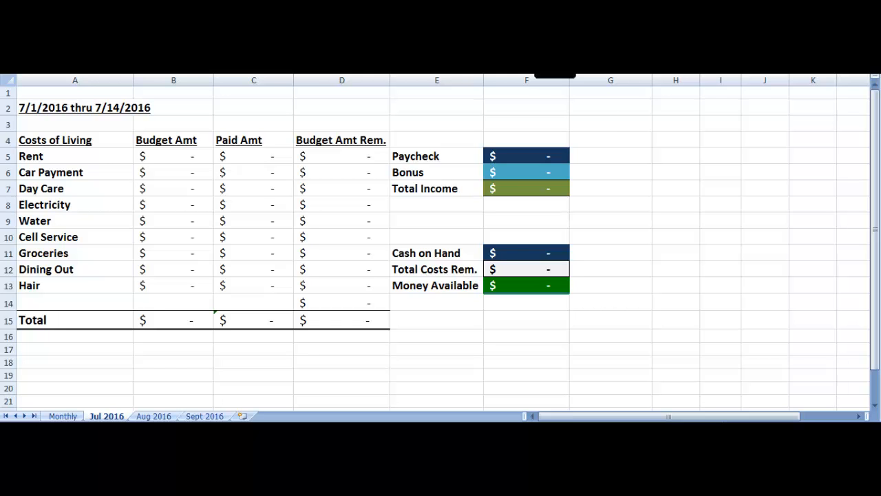
{"action": "left_click_drag", "start_coordinate": [20, 133], "coordinate": [135, 331]}
{"action": "key", "text": "ctrl+z"}
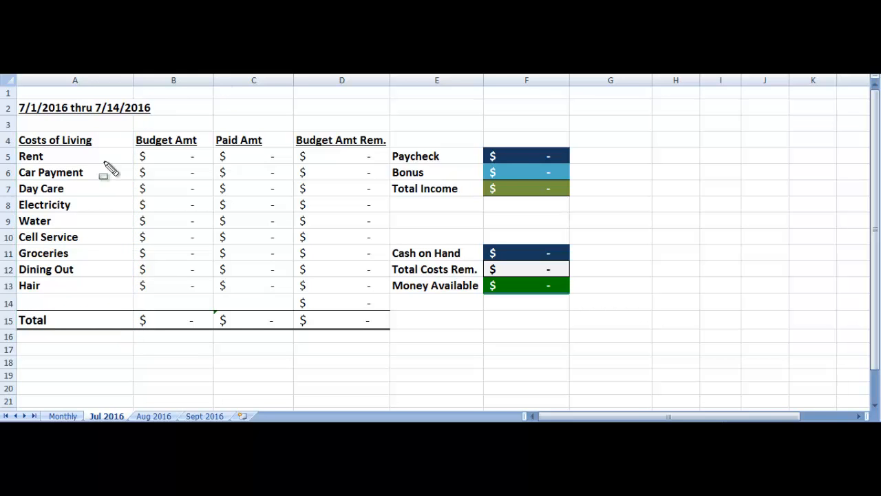
{"action": "mouse_move", "coordinate": [15, 150]}
{"action": "left_mouse_down"}
{"action": "mouse_move", "coordinate": [60, 168]}
{"action": "mouse_move", "coordinate": [134, 166]}
{"action": "left_mouse_up"}
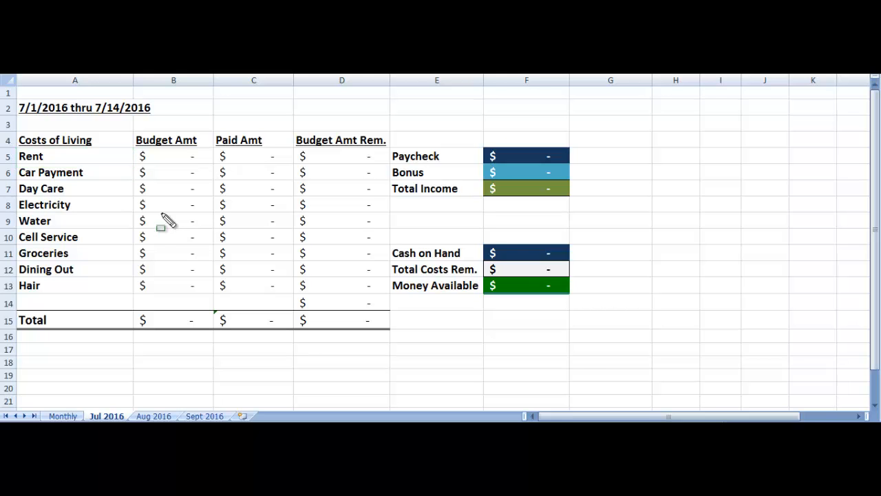
{"action": "left_click_drag", "start_coordinate": [135, 134], "coordinate": [221, 338]}
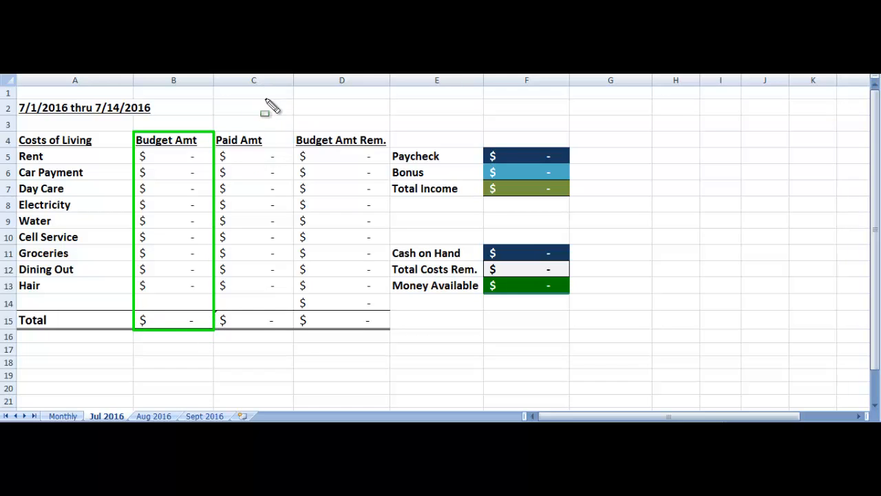
{"action": "key", "text": "ctrl+z"}
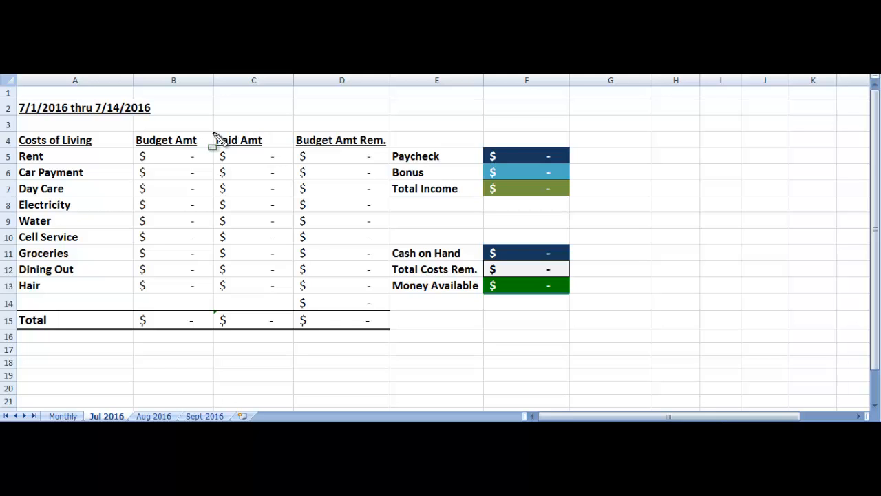
{"action": "left_click_drag", "start_coordinate": [215, 137], "coordinate": [293, 331]}
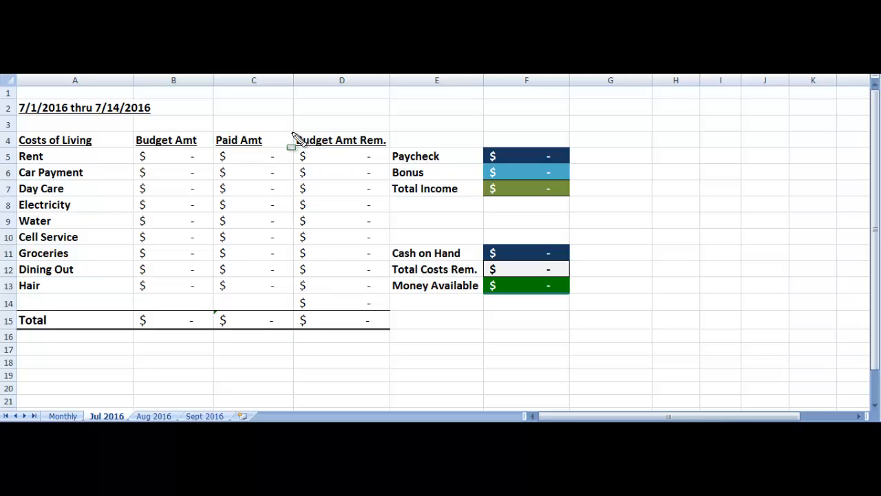
{"action": "mouse_move", "coordinate": [292, 134]}
{"action": "left_mouse_down"}
{"action": "mouse_move", "coordinate": [306, 147]}
{"action": "mouse_move", "coordinate": [350, 305]}
{"action": "mouse_move", "coordinate": [396, 342]}
{"action": "mouse_move", "coordinate": [390, 332]}
{"action": "left_mouse_up"}
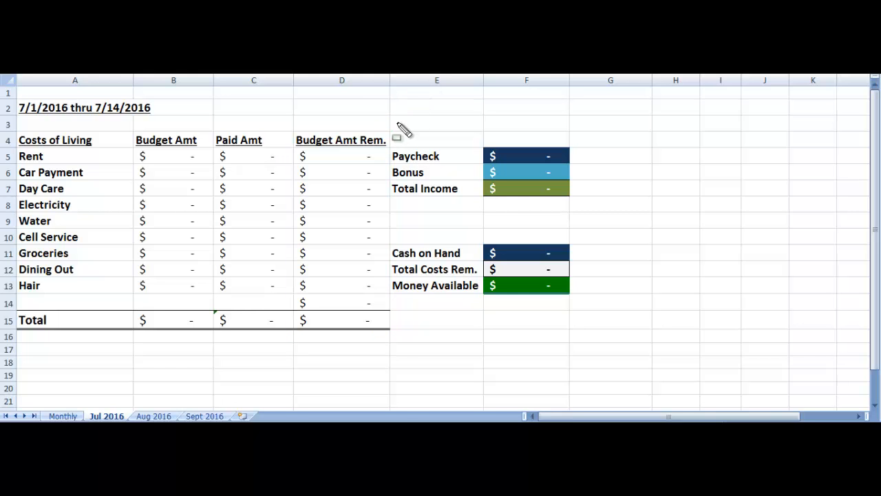
{"action": "mouse_move", "coordinate": [389, 130]}
{"action": "left_mouse_down"}
{"action": "mouse_move", "coordinate": [517, 222]}
{"action": "mouse_move", "coordinate": [571, 311]}
{"action": "left_mouse_up"}
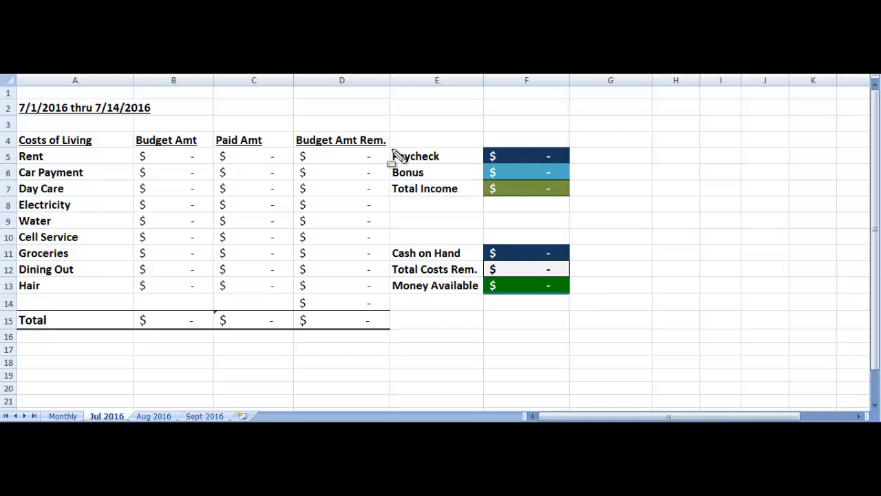
{"action": "left_click_drag", "start_coordinate": [391, 149], "coordinate": [483, 166]}
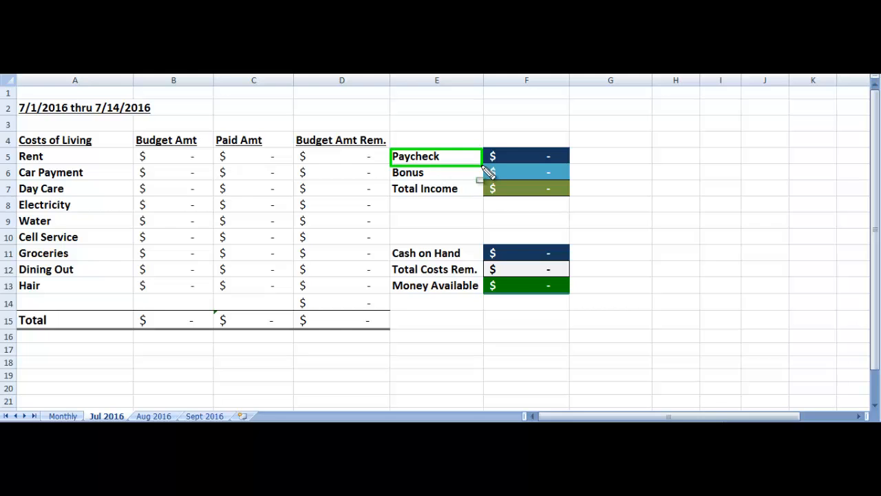
{"action": "left_click_drag", "start_coordinate": [392, 163], "coordinate": [481, 181]}
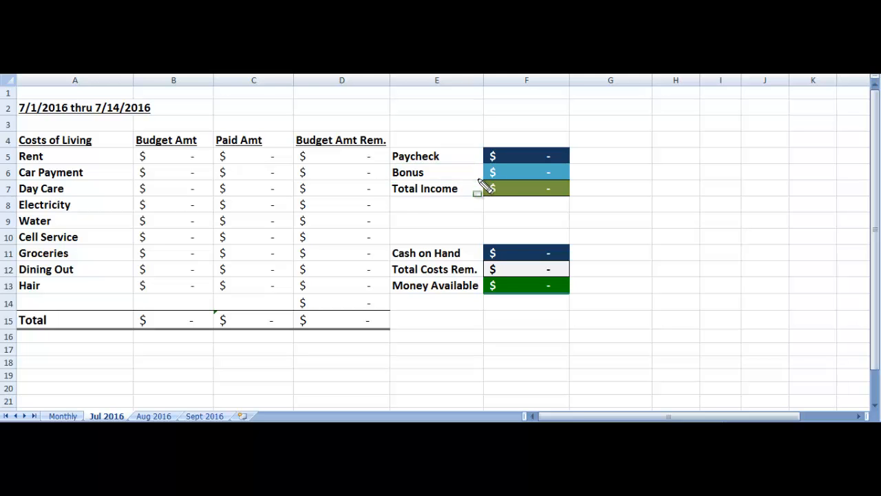
{"action": "mouse_move", "coordinate": [391, 181]}
{"action": "left_mouse_down"}
{"action": "mouse_move", "coordinate": [436, 196]}
{"action": "mouse_move", "coordinate": [481, 197]}
{"action": "left_mouse_up"}
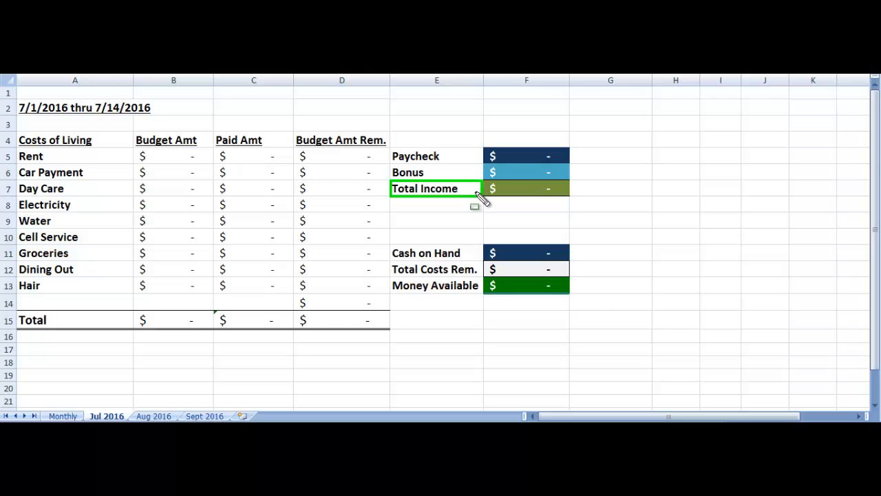
{"action": "mouse_move", "coordinate": [389, 243]}
{"action": "left_mouse_down"}
{"action": "mouse_move", "coordinate": [421, 264]}
{"action": "mouse_move", "coordinate": [541, 301]}
{"action": "mouse_move", "coordinate": [572, 297]}
{"action": "left_mouse_up"}
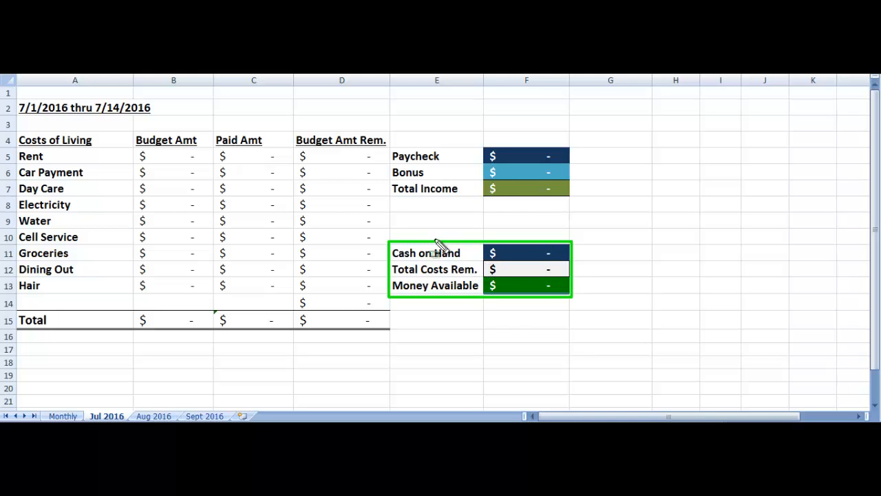
{"action": "left_click_drag", "start_coordinate": [390, 244], "coordinate": [484, 262]}
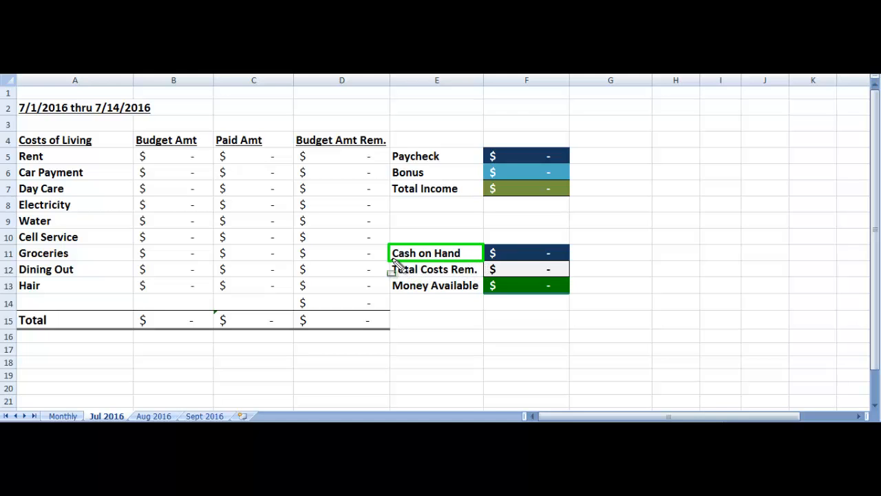
{"action": "left_click", "coordinate": [490, 252]}
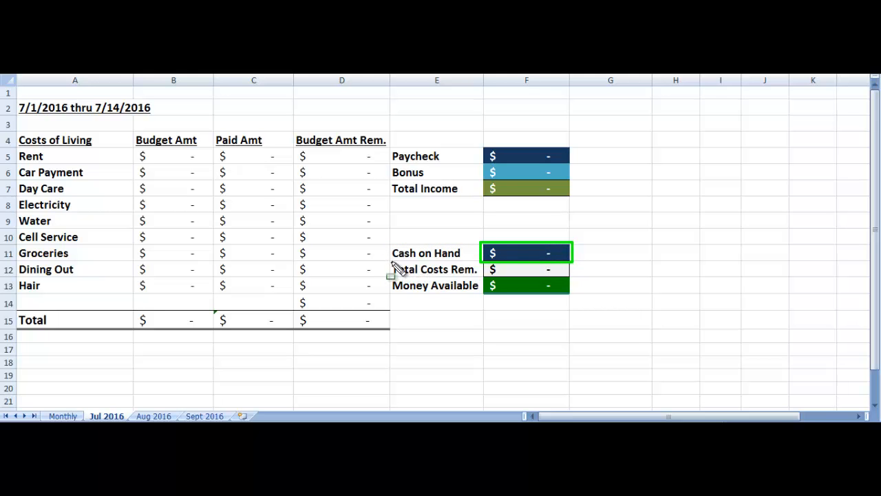
{"action": "mouse_move", "coordinate": [391, 262]}
{"action": "left_mouse_down"}
{"action": "mouse_move", "coordinate": [403, 273]}
{"action": "mouse_move", "coordinate": [570, 276]}
{"action": "left_mouse_up"}
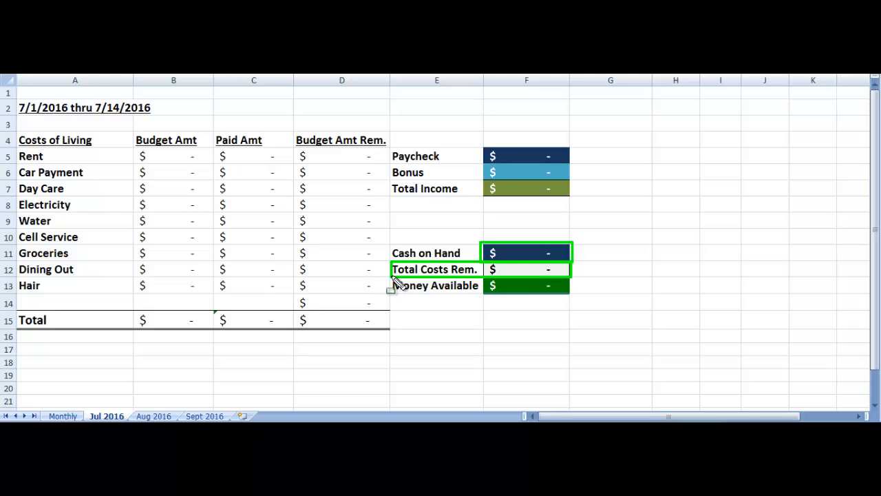
{"action": "mouse_move", "coordinate": [391, 278]}
{"action": "left_mouse_down"}
{"action": "mouse_move", "coordinate": [464, 298]}
{"action": "mouse_move", "coordinate": [572, 297]}
{"action": "left_mouse_up"}
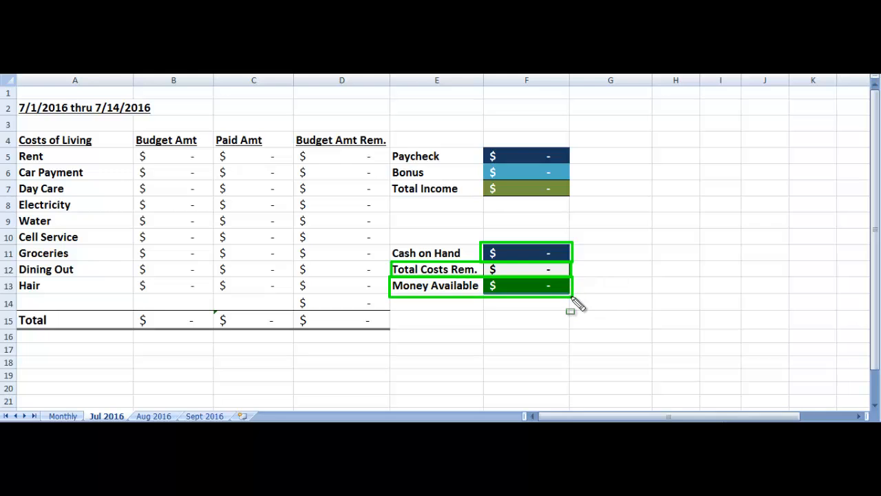
{"action": "key", "text": "ctrl+z"}
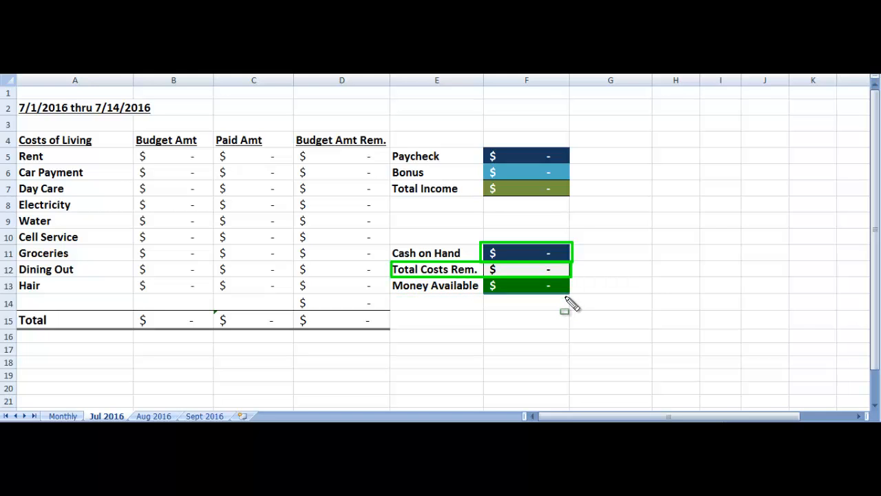
{"action": "key", "text": "ctrl+z"}
{"action": "key", "text": "ctrl+z"}
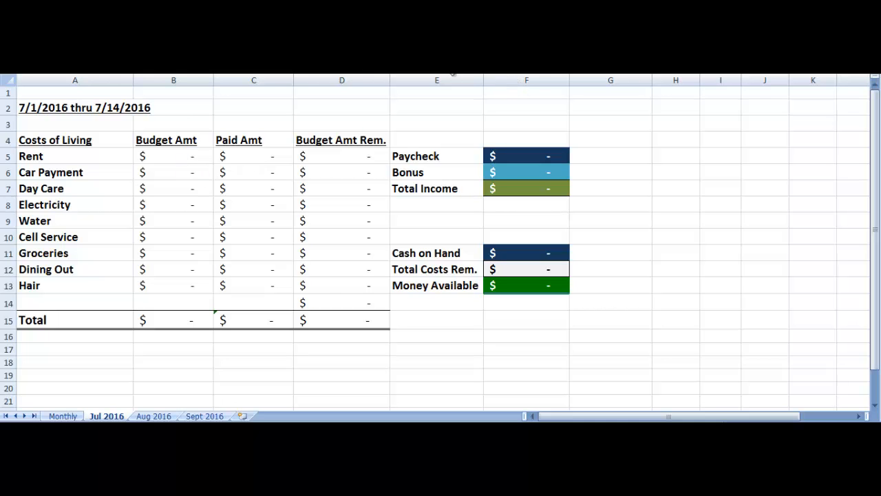
Enter budget amounts of 1500 for Rent, 400 for Car Payment and 150 for Day Care on the Jul 2016 sheet
{"action": "left_click", "coordinate": [195, 158]}
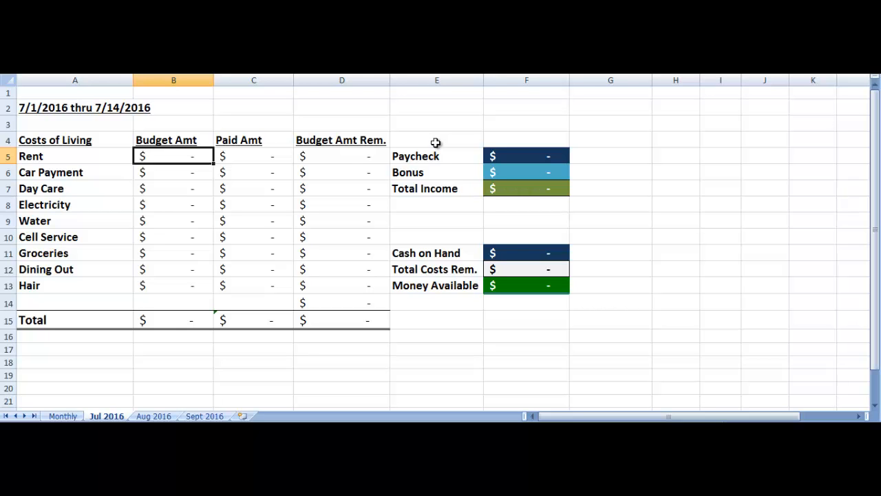
{"action": "type", "text": "1500"}
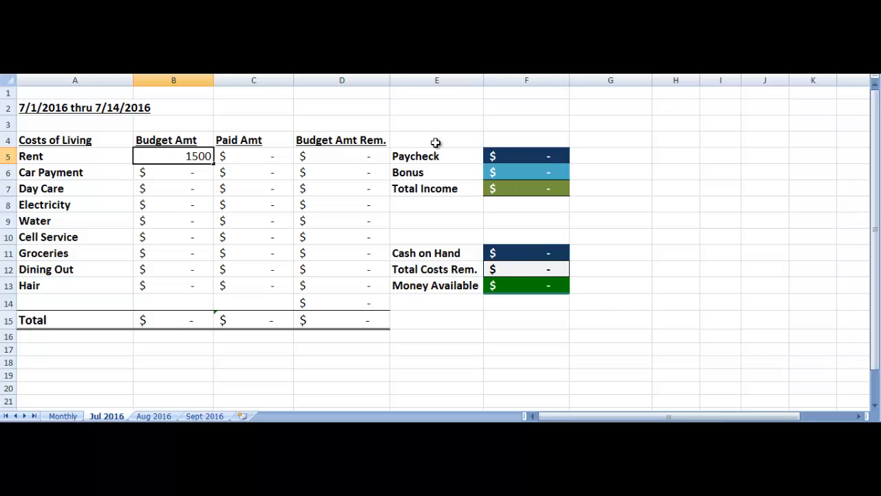
{"action": "key", "text": "Return"}
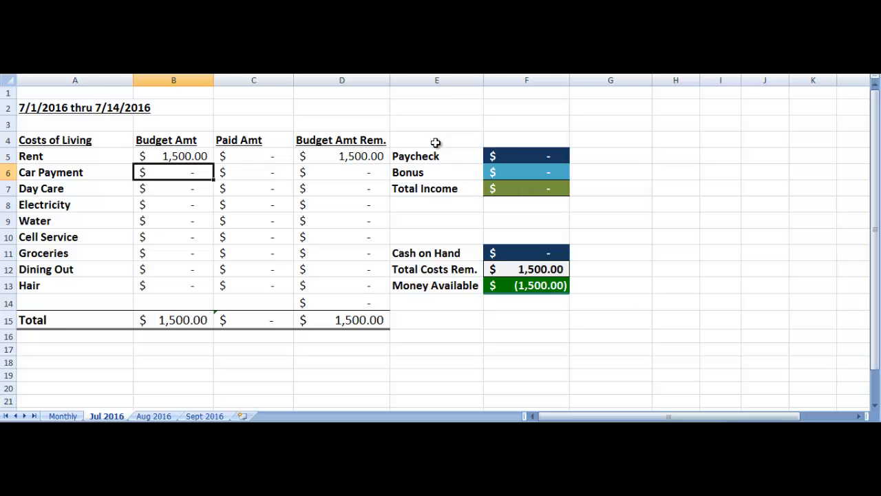
{"action": "type", "text": "400"}
{"action": "key", "text": "Return"}
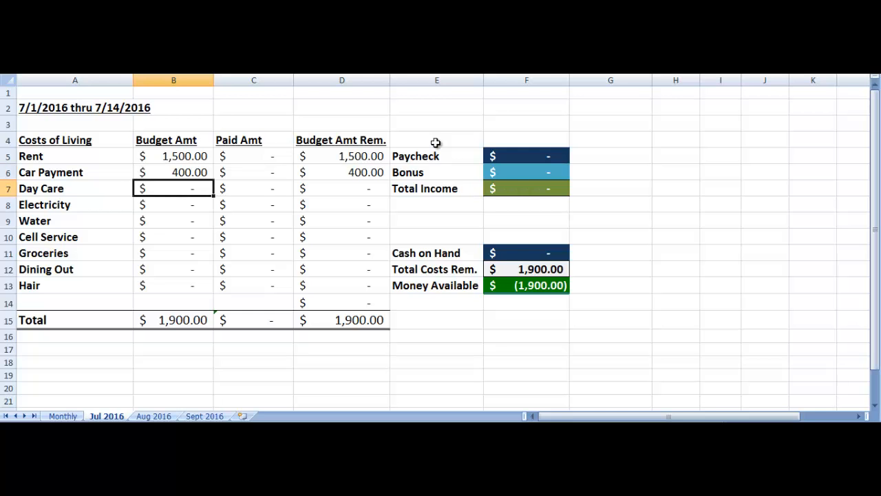
{"action": "type", "text": "150"}
{"action": "key", "text": "Return"}
Enter budget amounts of 250 for Electricity, 100 for Water and 80 for Cell Service
{"action": "type", "text": "250"}
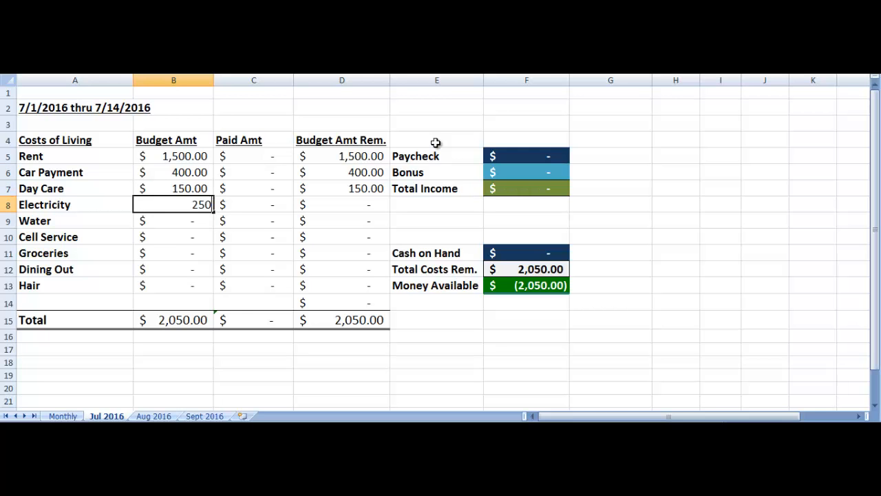
{"action": "key", "text": "Return"}
{"action": "type", "text": "100"}
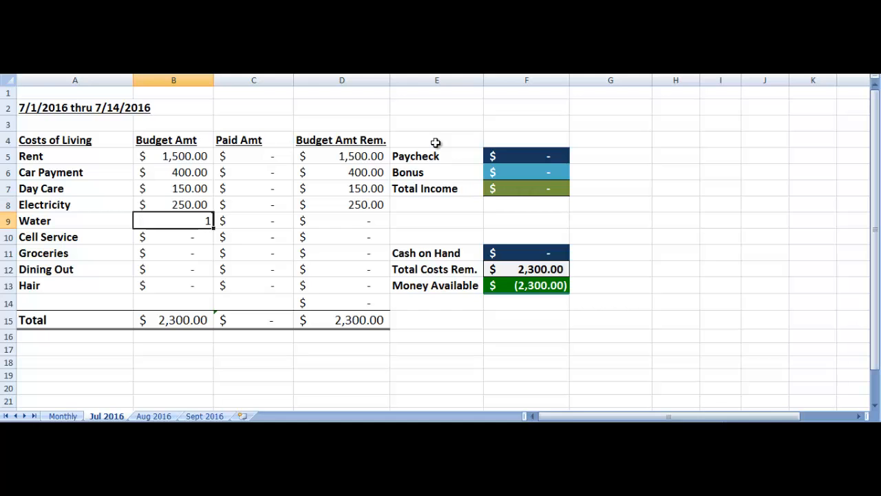
{"action": "key", "text": "Return"}
{"action": "type", "text": "80"}
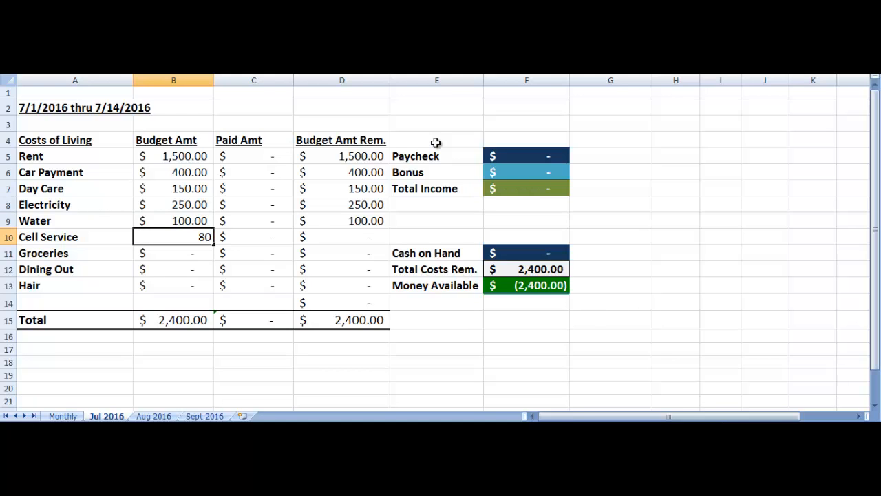
{"action": "key", "text": "Return"}
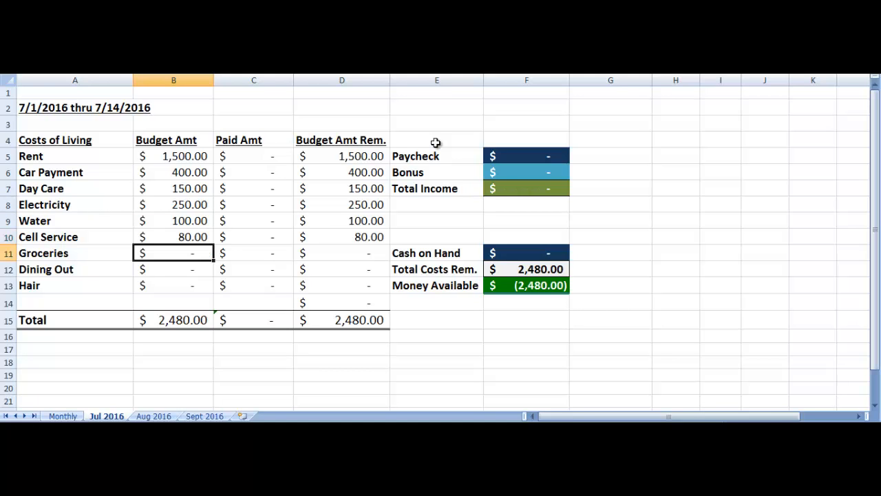
Enter budget amounts of 250 for Groceries, 100 for Dining Out and 100 for Hair
{"action": "type", "text": "250"}
{"action": "key", "text": "Return"}
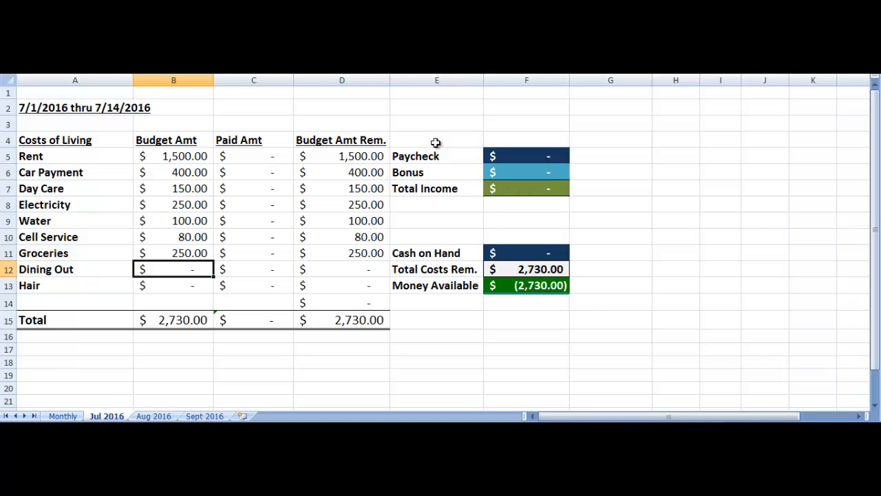
{"action": "type", "text": "100"}
{"action": "key", "text": "Return"}
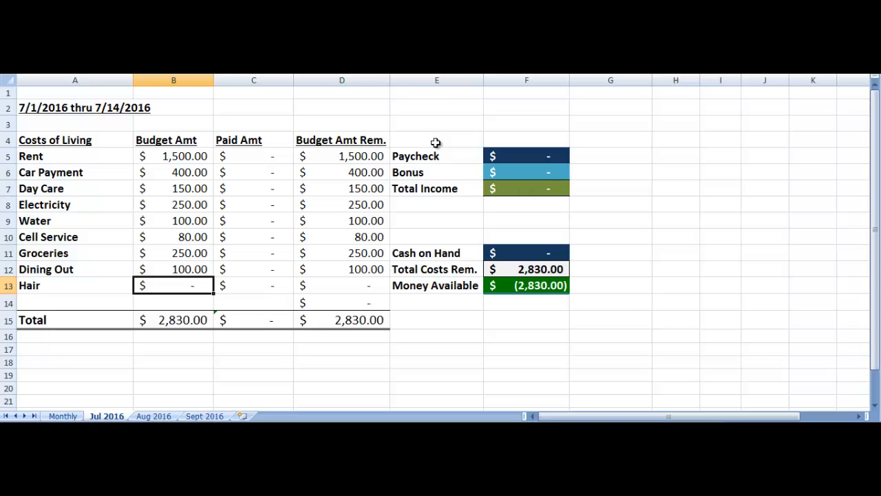
{"action": "type", "text": "100"}
{"action": "key", "text": "Return"}
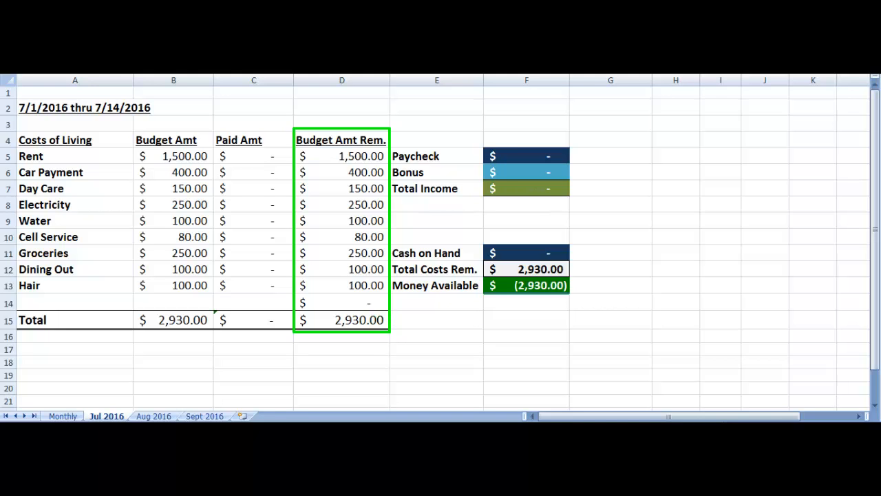
{"action": "mouse_move", "coordinate": [549, 59]}
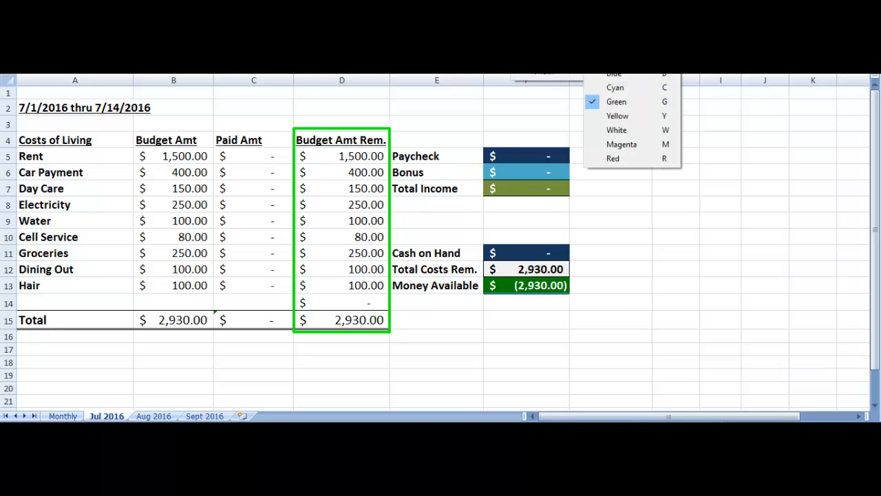
{"action": "left_click", "coordinate": [629, 116]}
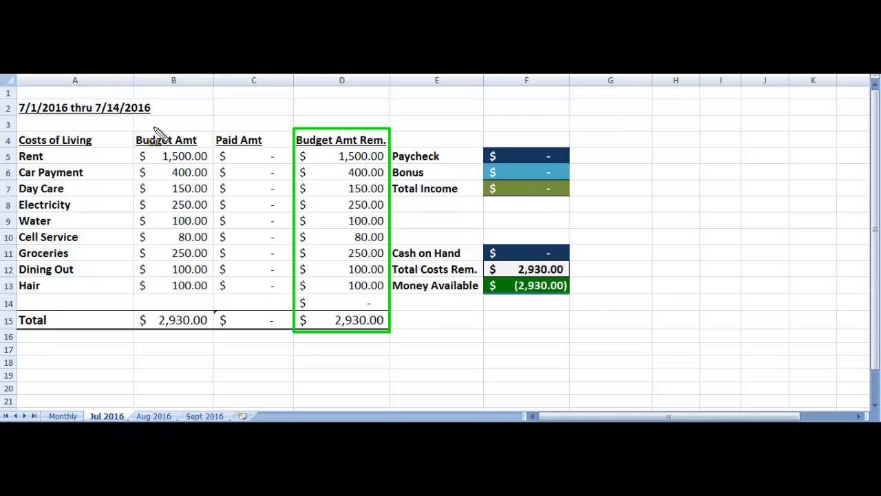
{"action": "mouse_move", "coordinate": [28, 148]}
{"action": "left_mouse_down"}
{"action": "mouse_move", "coordinate": [87, 165]}
{"action": "mouse_move", "coordinate": [392, 166]}
{"action": "left_mouse_up"}
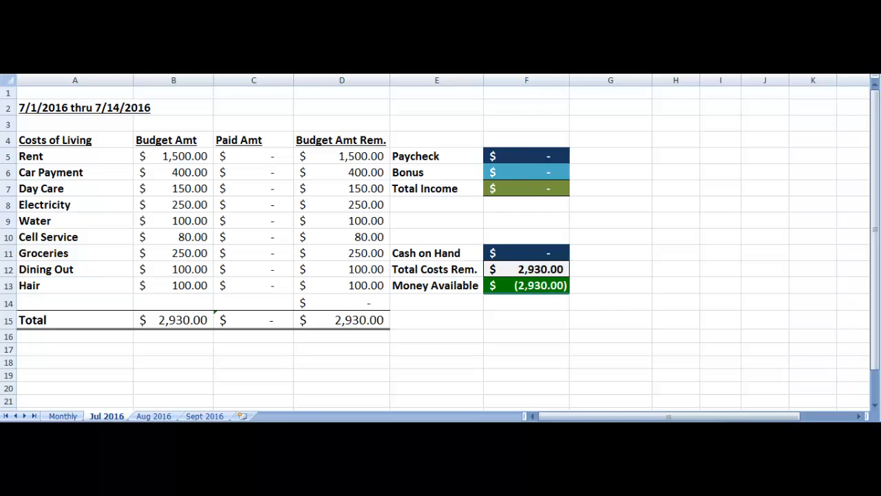
Enter the income for the pay period: 3000 for Paycheck and 500 for Bonus
{"action": "left_click", "coordinate": [503, 153]}
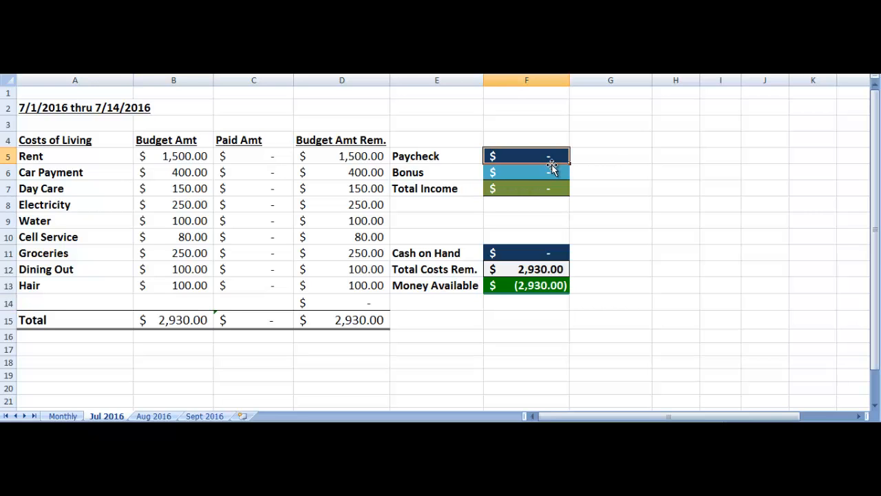
{"action": "type", "text": "3000"}
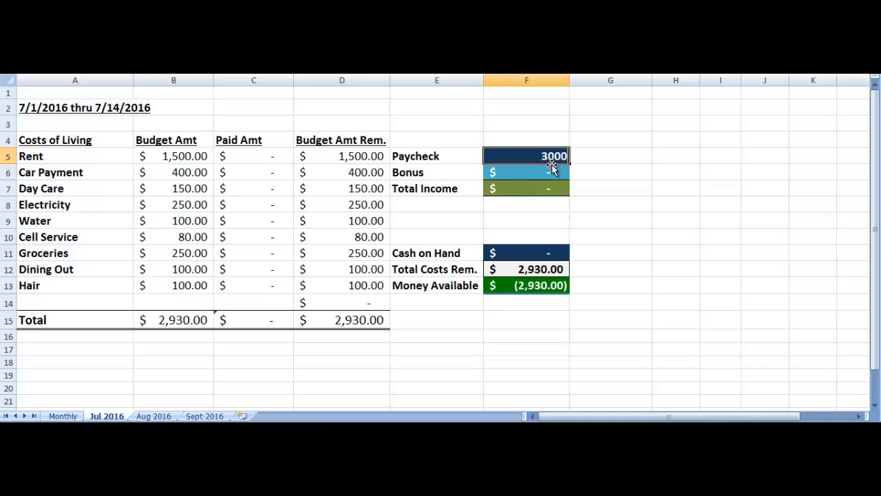
{"action": "key", "text": "Return"}
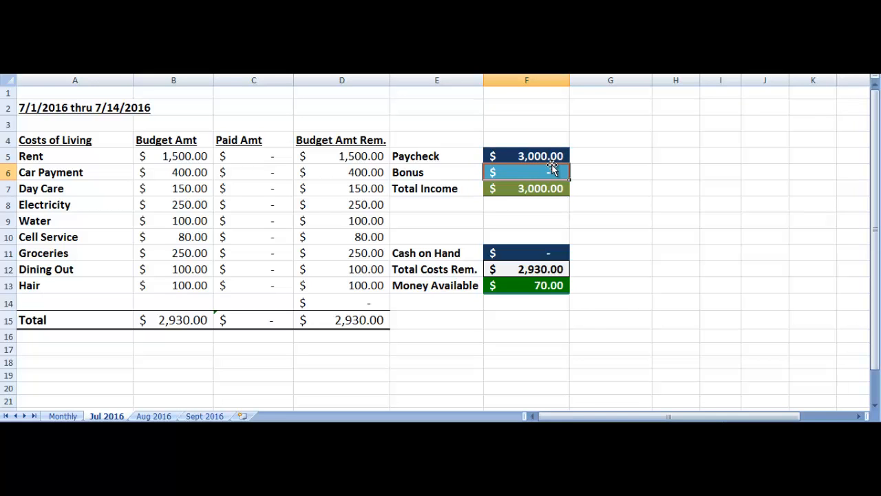
{"action": "type", "text": "500"}
{"action": "key", "text": "Return"}
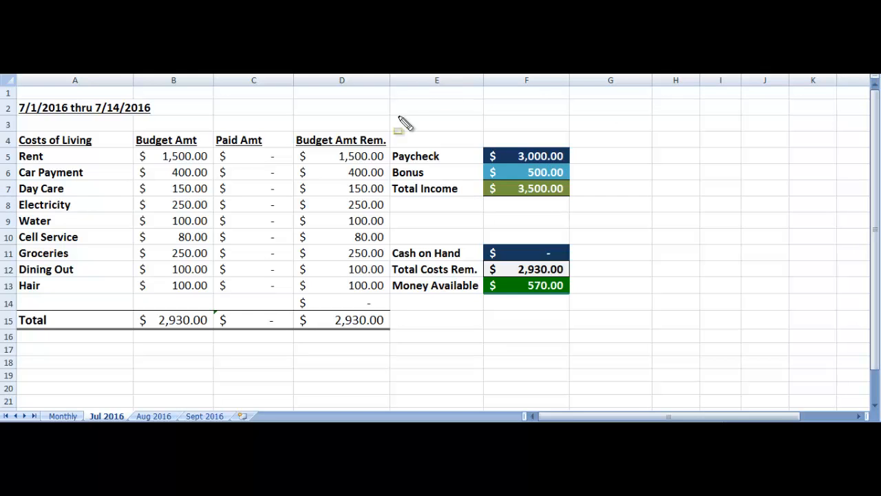
{"action": "mouse_move", "coordinate": [18, 277]}
{"action": "left_mouse_down"}
{"action": "mouse_move", "coordinate": [61, 290]}
{"action": "mouse_move", "coordinate": [219, 291]}
{"action": "left_mouse_up"}
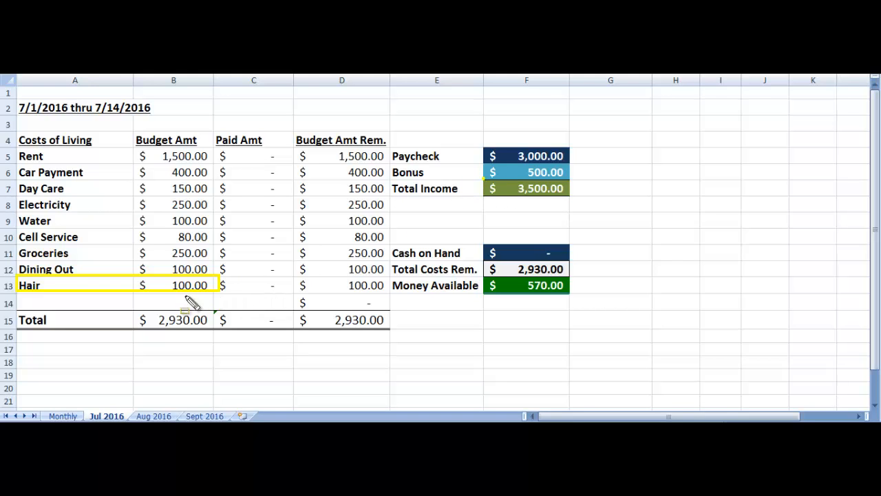
{"action": "left_click_drag", "start_coordinate": [133, 311], "coordinate": [215, 331]}
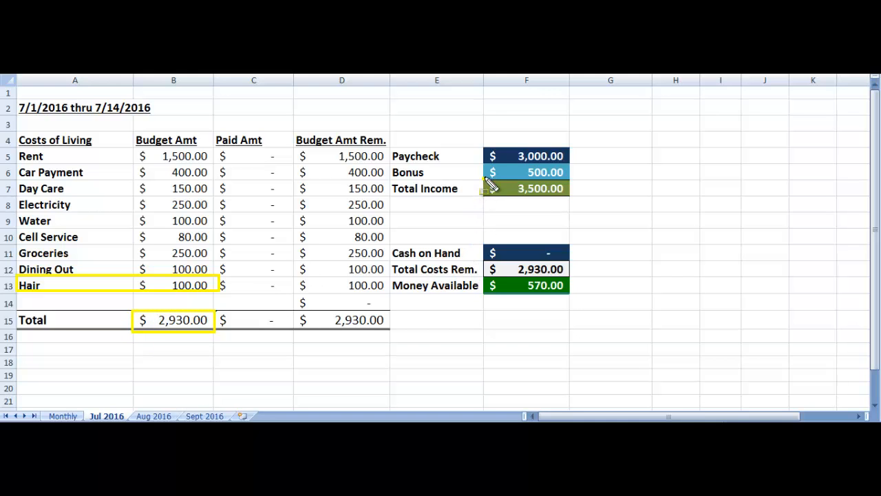
{"action": "mouse_move", "coordinate": [475, 178]}
{"action": "left_mouse_down"}
{"action": "mouse_move", "coordinate": [506, 199]}
{"action": "mouse_move", "coordinate": [576, 203]}
{"action": "left_mouse_up"}
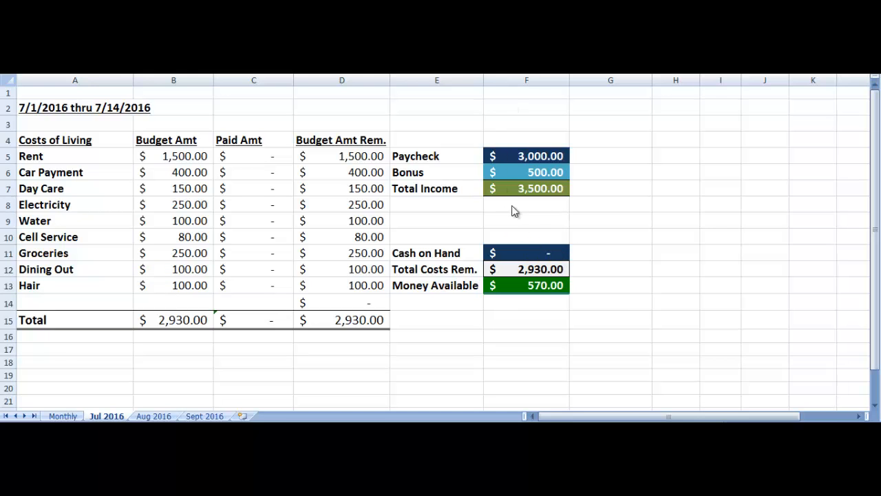
Enter 3500 as the Cash on Hand amount
{"action": "left_click", "coordinate": [520, 245]}
{"action": "left_click", "coordinate": [521, 246]}
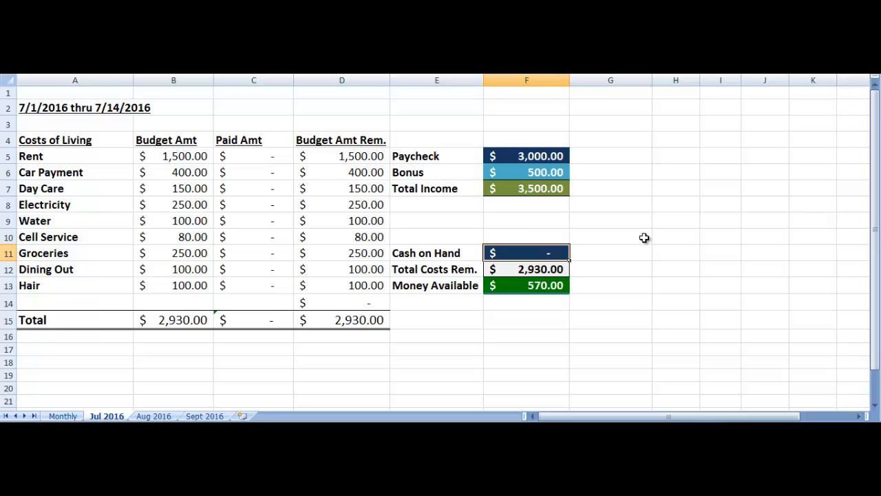
{"action": "type", "text": "3500"}
{"action": "key", "text": "Return"}
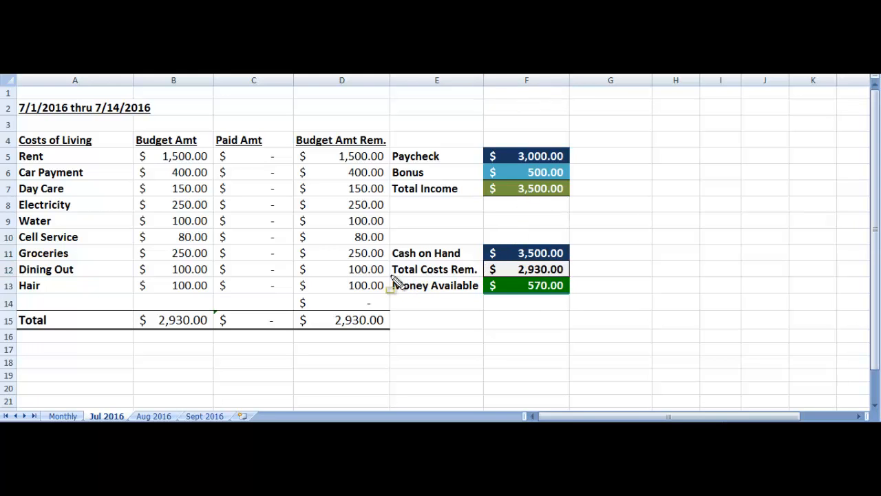
{"action": "left_click_drag", "start_coordinate": [393, 276], "coordinate": [569, 305]}
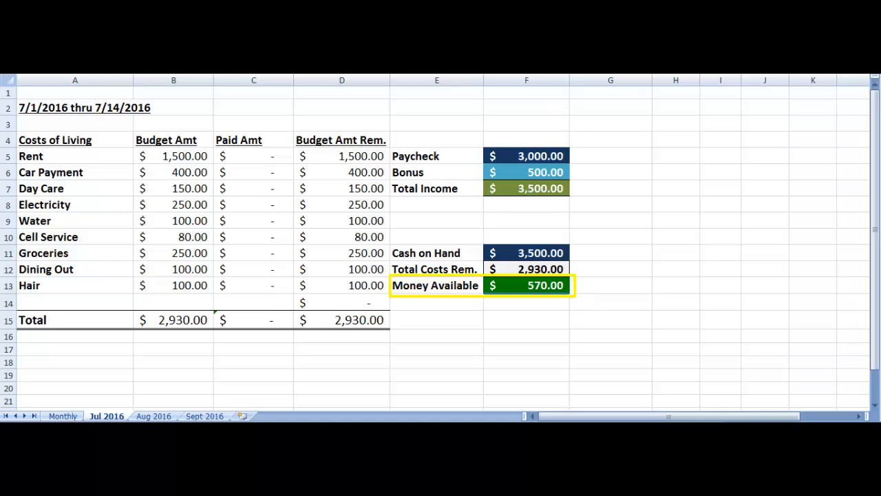
{"action": "mouse_move", "coordinate": [549, 57]}
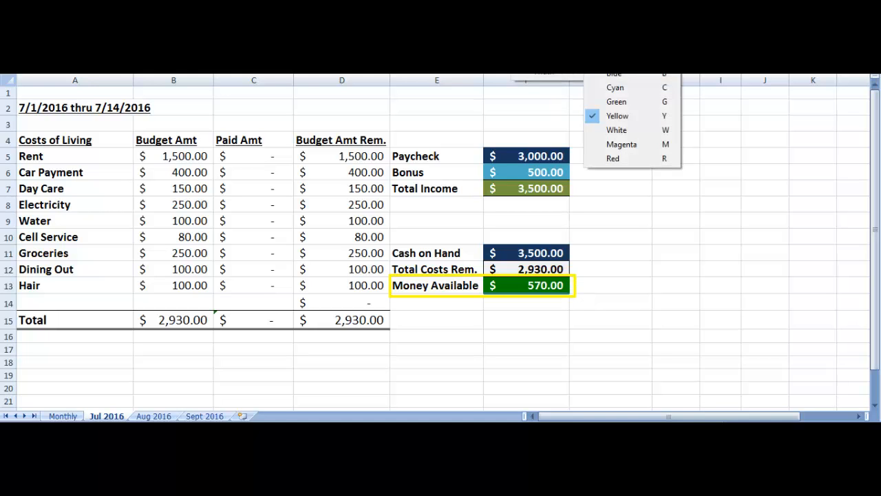
{"action": "left_click", "coordinate": [623, 74]}
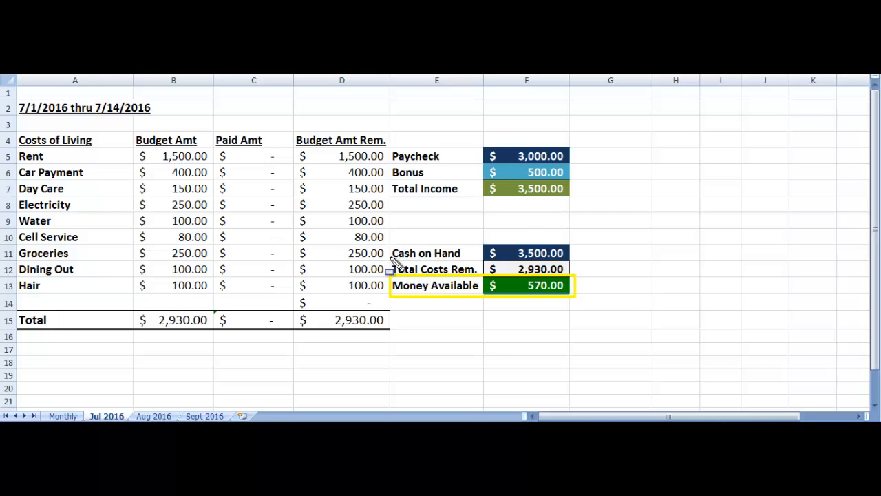
{"action": "left_click_drag", "start_coordinate": [390, 260], "coordinate": [569, 276]}
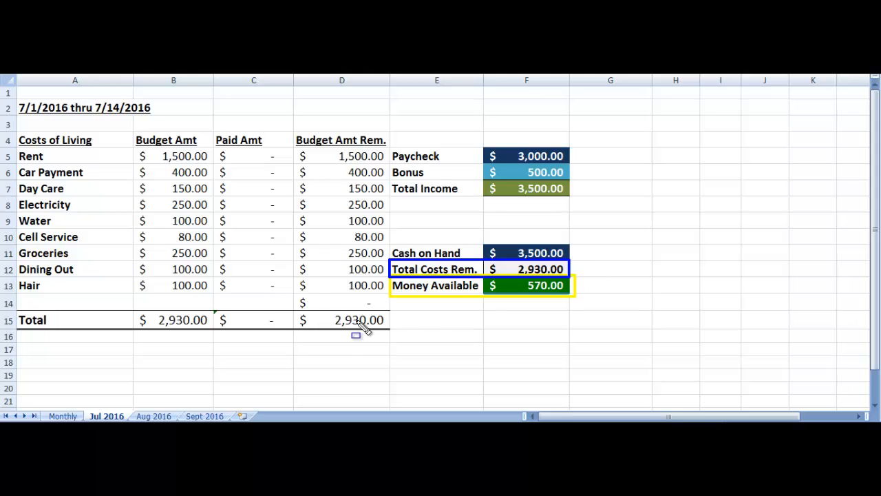
{"action": "left_click_drag", "start_coordinate": [295, 310], "coordinate": [393, 337]}
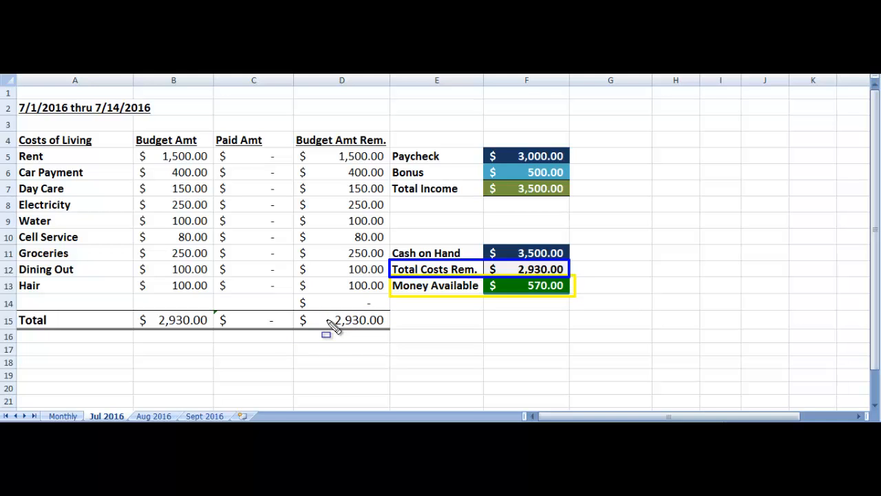
Enter paid amounts of 1500 for Rent, 400 for Car Payment and 150 for Day Care
{"action": "left_click", "coordinate": [254, 157]}
{"action": "left_click", "coordinate": [254, 157]}
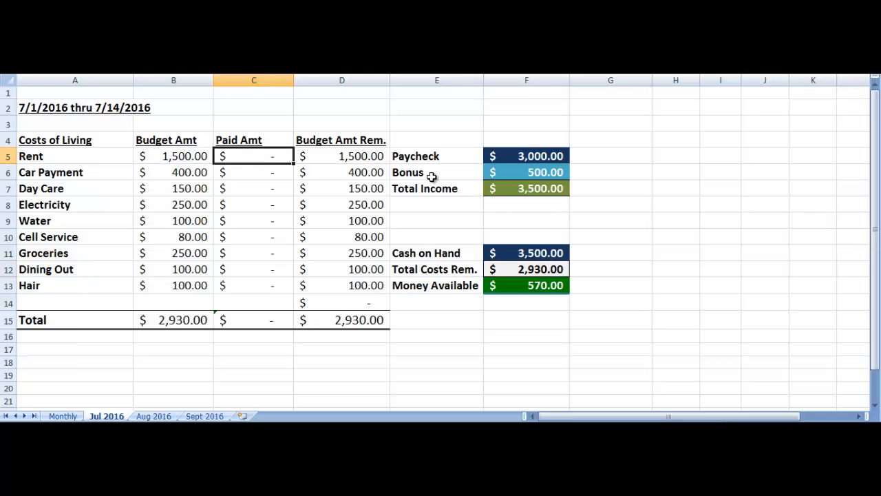
{"action": "type", "text": "1500"}
{"action": "key", "text": "Return"}
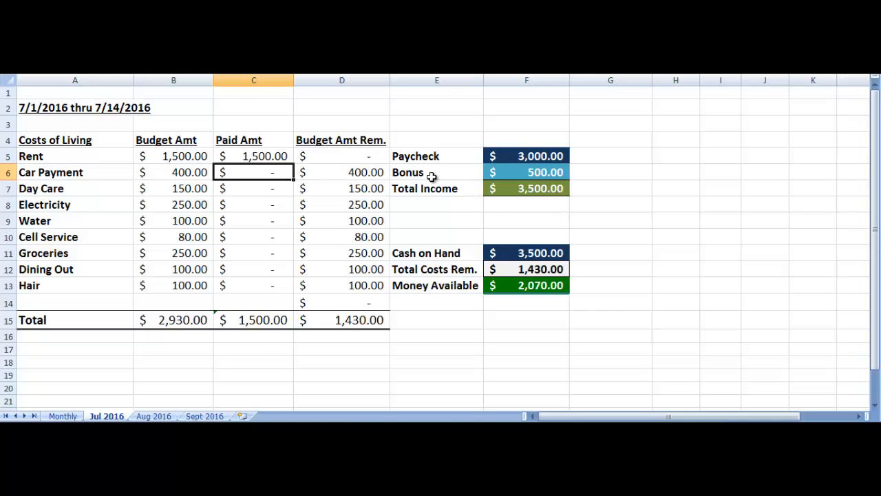
{"action": "type", "text": "400"}
{"action": "key", "text": "Return"}
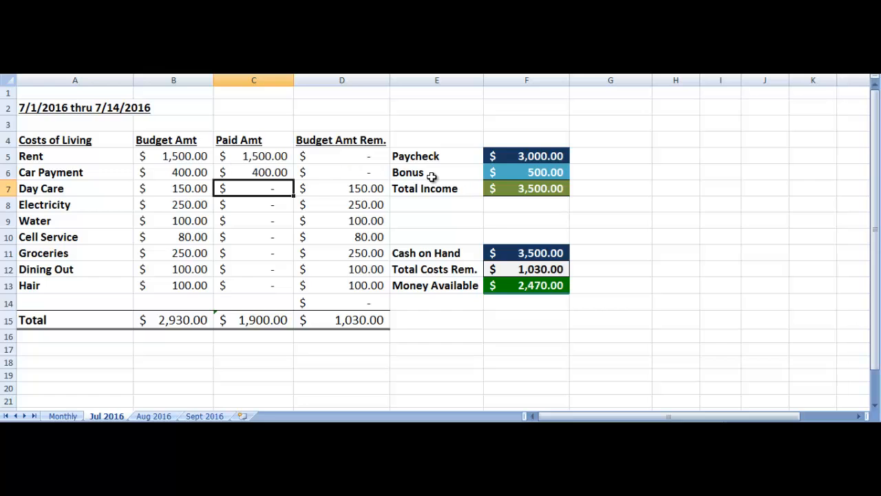
{"action": "type", "text": "150"}
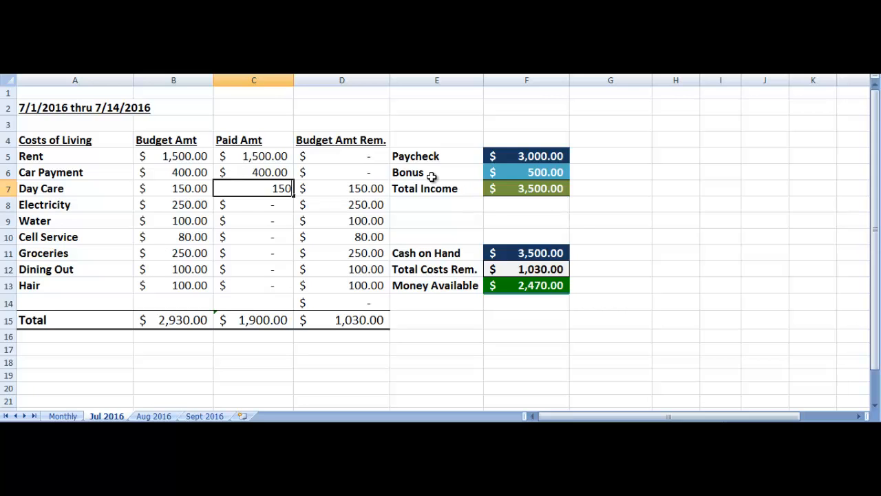
{"action": "key", "text": "Return"}
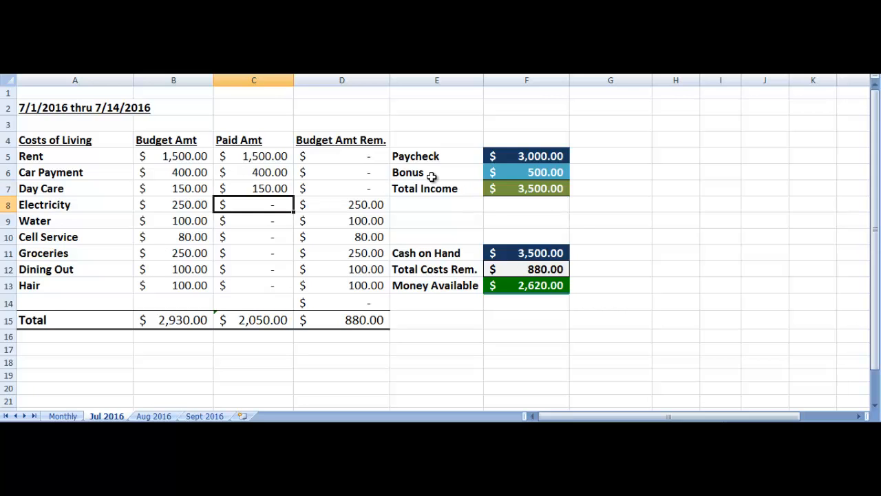
Enter paid amounts of 250 for Electricity, 80 for Water and 80 for Cell Service
{"action": "type", "text": "250"}
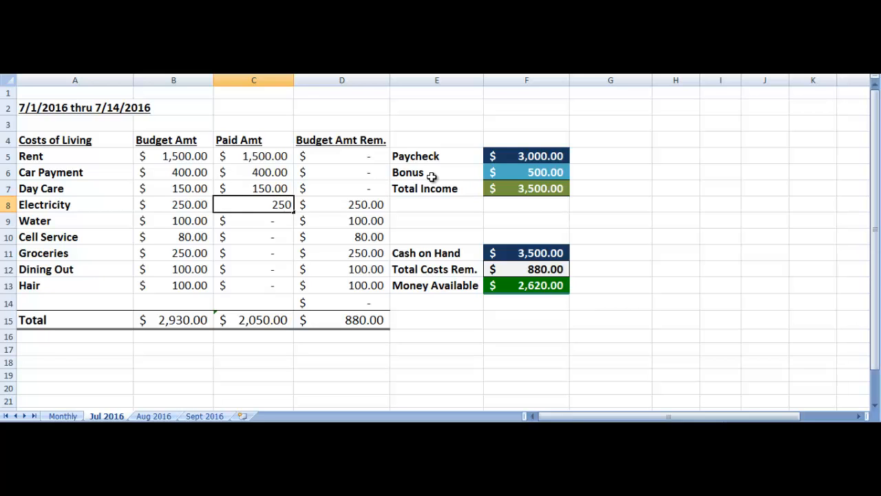
{"action": "key", "text": "Return"}
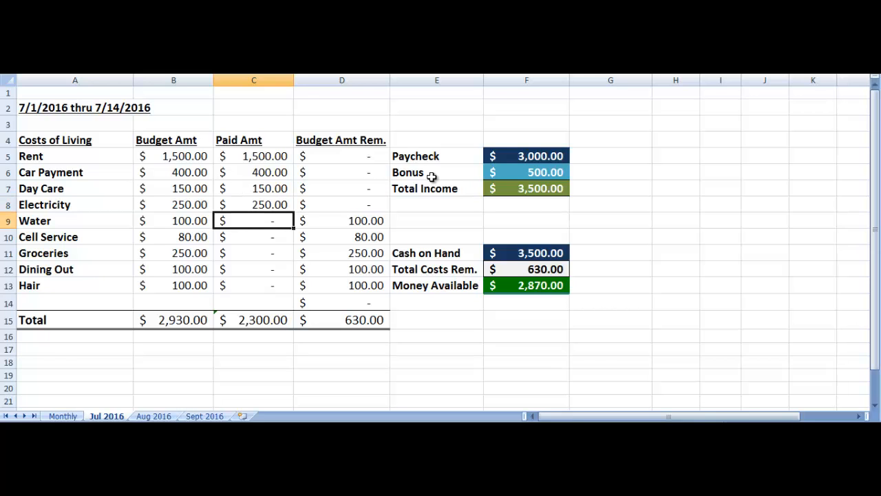
{"action": "type", "text": "80"}
{"action": "key", "text": "Return"}
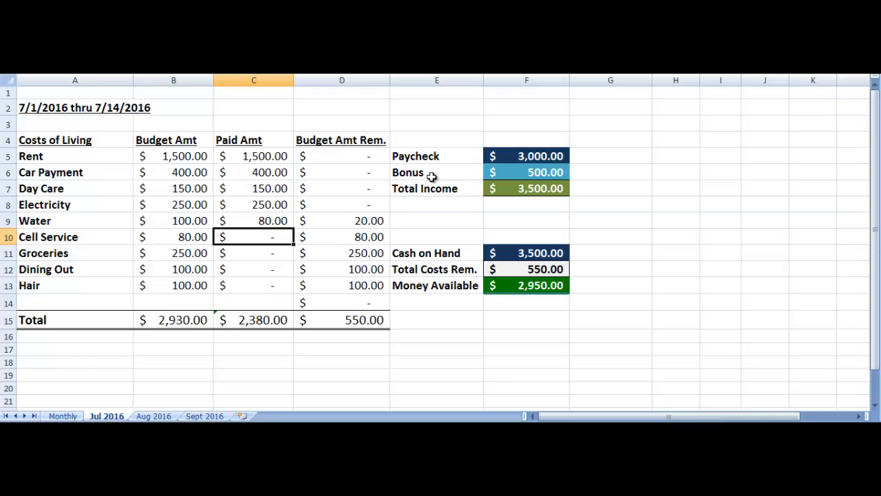
{"action": "type", "text": "80"}
{"action": "key", "text": "Return"}
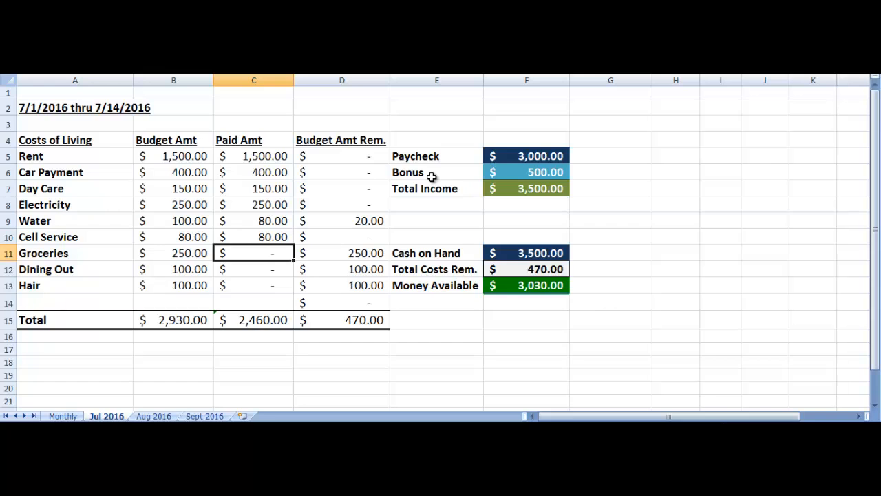
Enter paid amounts of 175 for Groceries, 75 for Dining Out and 80 for Hair
{"action": "type", "text": "17"}
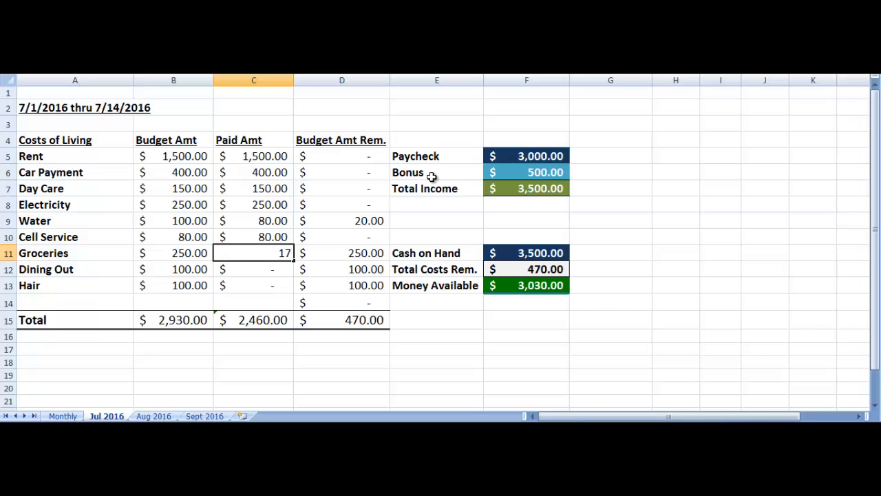
{"action": "type", "text": "5"}
{"action": "key", "text": "Return"}
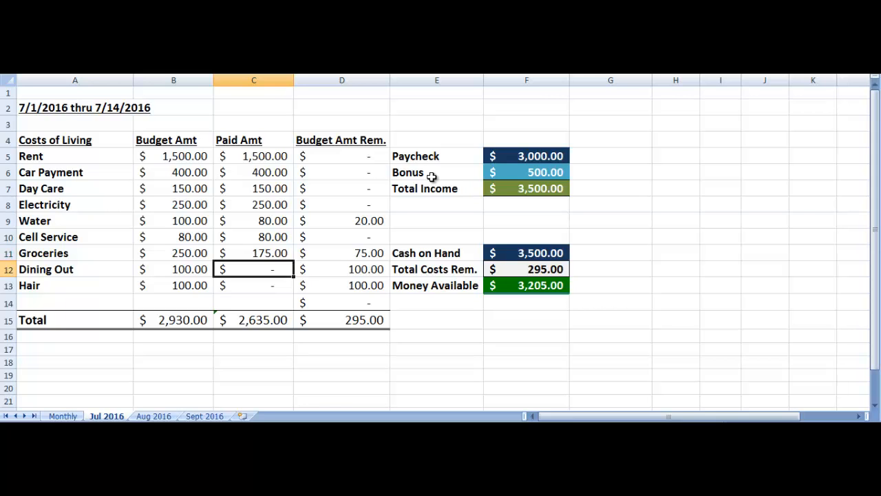
{"action": "type", "text": "75"}
{"action": "key", "text": "Return"}
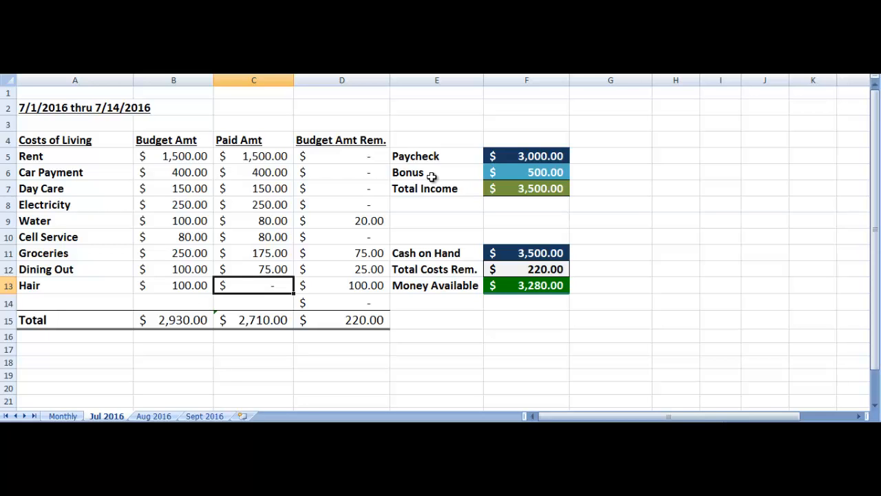
{"action": "type", "text": "80"}
{"action": "key", "text": "Return"}
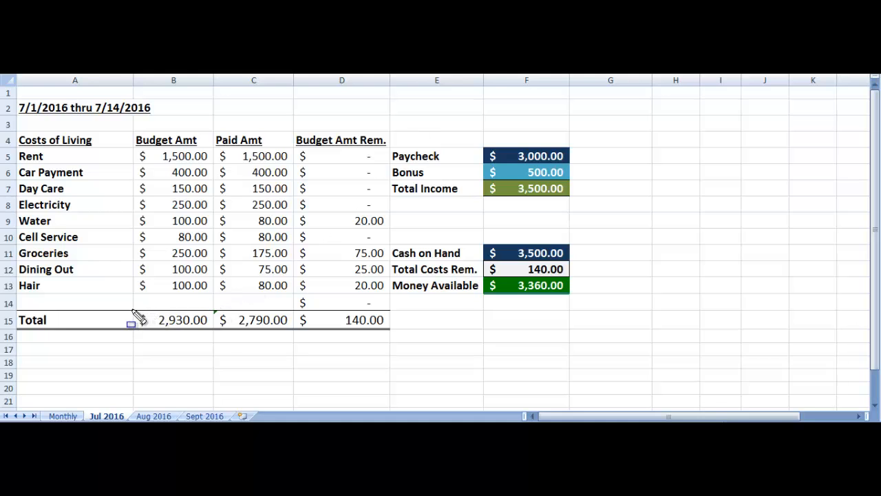
{"action": "left_click_drag", "start_coordinate": [133, 311], "coordinate": [217, 328]}
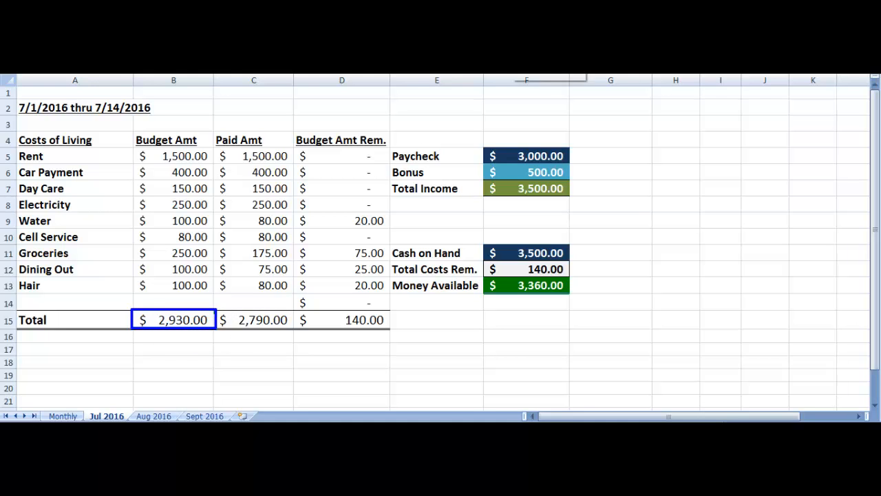
{"action": "left_click_drag", "start_coordinate": [215, 307], "coordinate": [297, 337]}
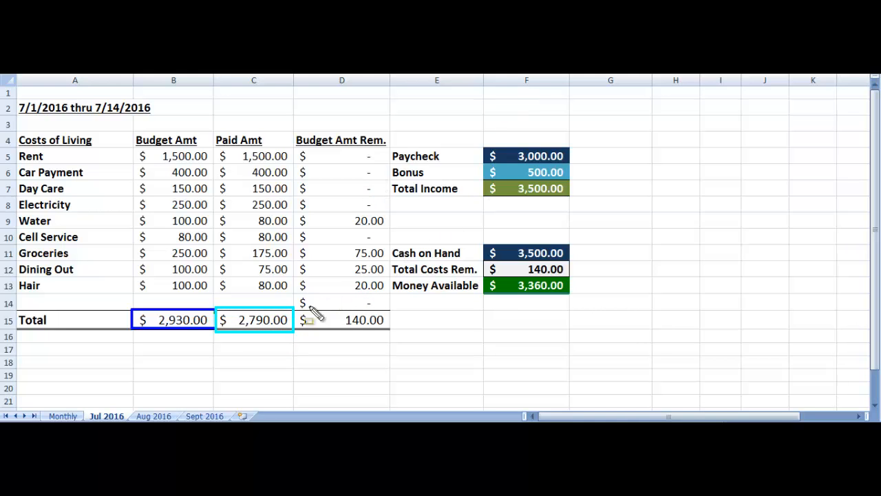
{"action": "left_click_drag", "start_coordinate": [298, 310], "coordinate": [393, 331]}
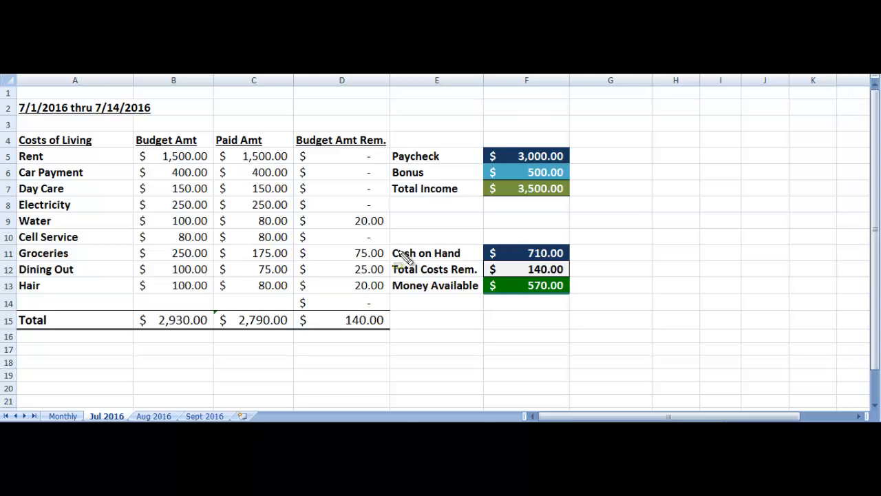
{"action": "mouse_move", "coordinate": [389, 243]}
{"action": "left_mouse_down"}
{"action": "mouse_move", "coordinate": [488, 262]}
{"action": "mouse_move", "coordinate": [573, 261]}
{"action": "left_mouse_up"}
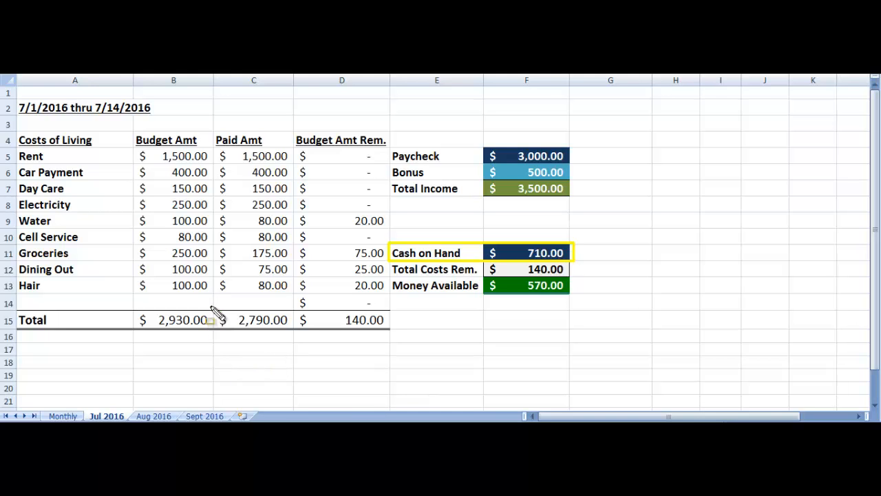
{"action": "mouse_move", "coordinate": [211, 307]}
{"action": "left_mouse_down"}
{"action": "mouse_move", "coordinate": [251, 344]}
{"action": "mouse_move", "coordinate": [298, 338]}
{"action": "left_mouse_up"}
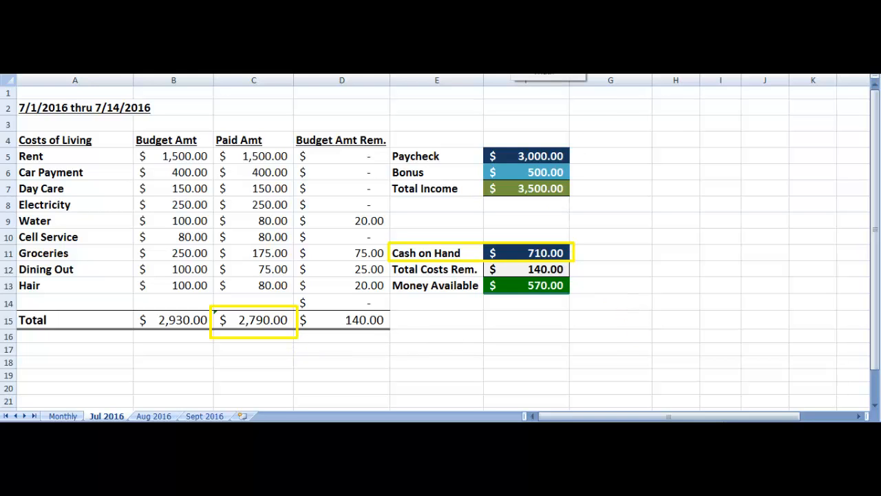
{"action": "left_click", "coordinate": [625, 103]}
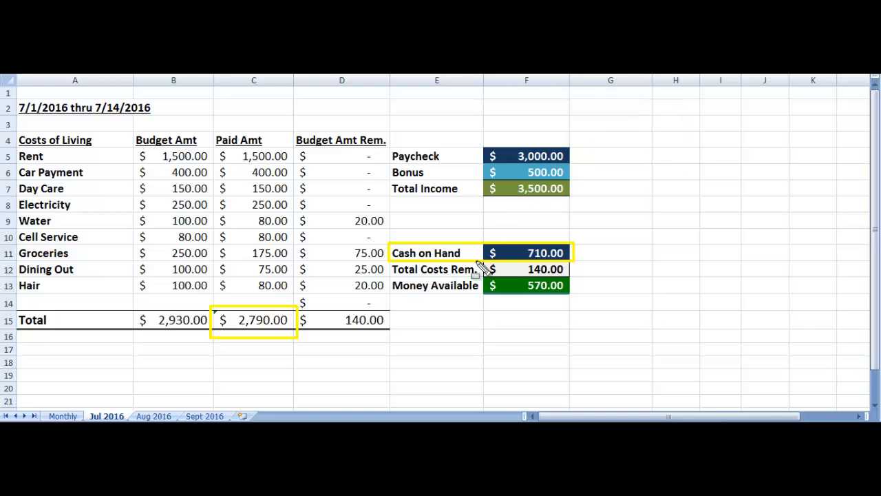
{"action": "left_click_drag", "start_coordinate": [479, 260], "coordinate": [573, 282]}
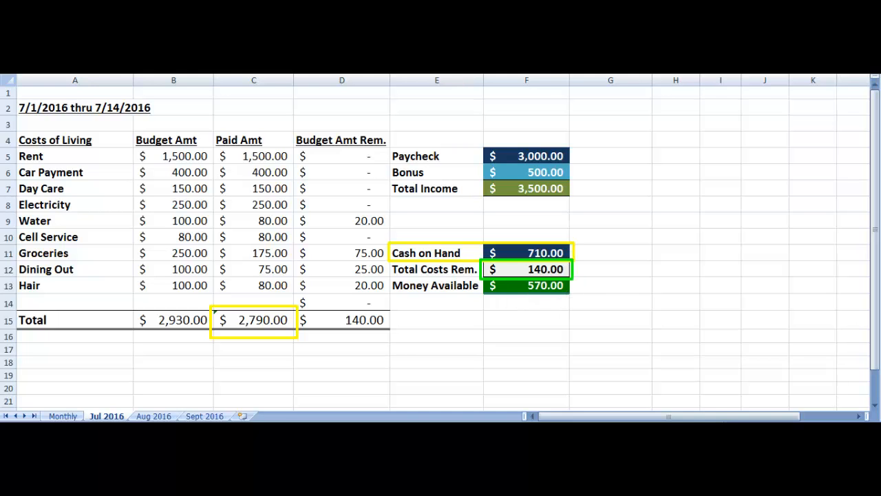
{"action": "mouse_move", "coordinate": [548, 59]}
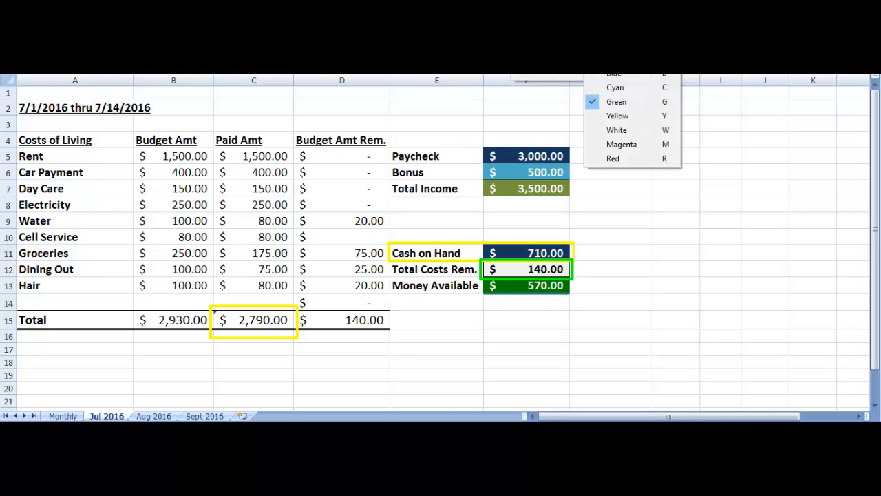
{"action": "left_click", "coordinate": [617, 75]}
{"action": "left_click_drag", "start_coordinate": [482, 279], "coordinate": [579, 299]}
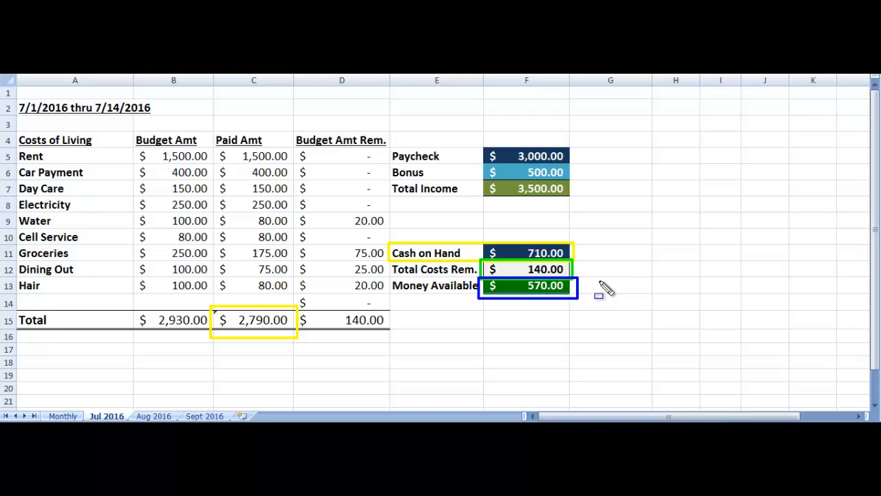
{"action": "key", "text": "ctrl+z"}
{"action": "key", "text": "ctrl+z"}
{"action": "key", "text": "ctrl+z"}
{"action": "key", "text": "ctrl+z"}
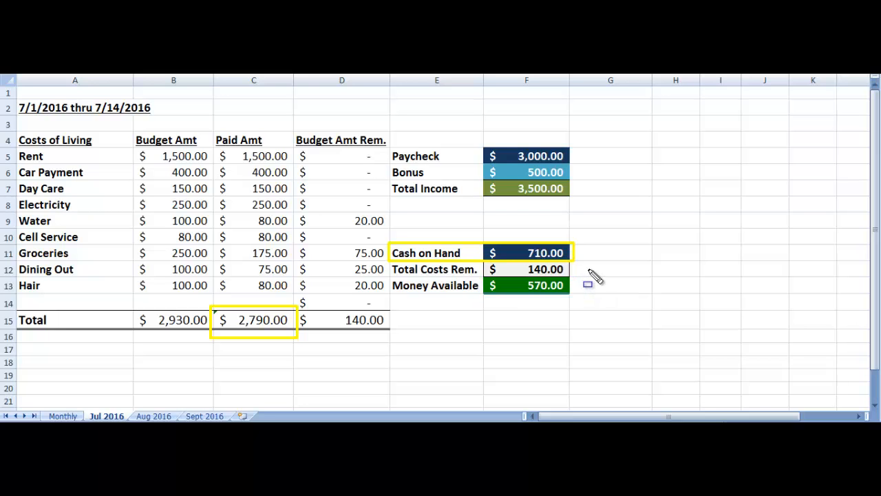